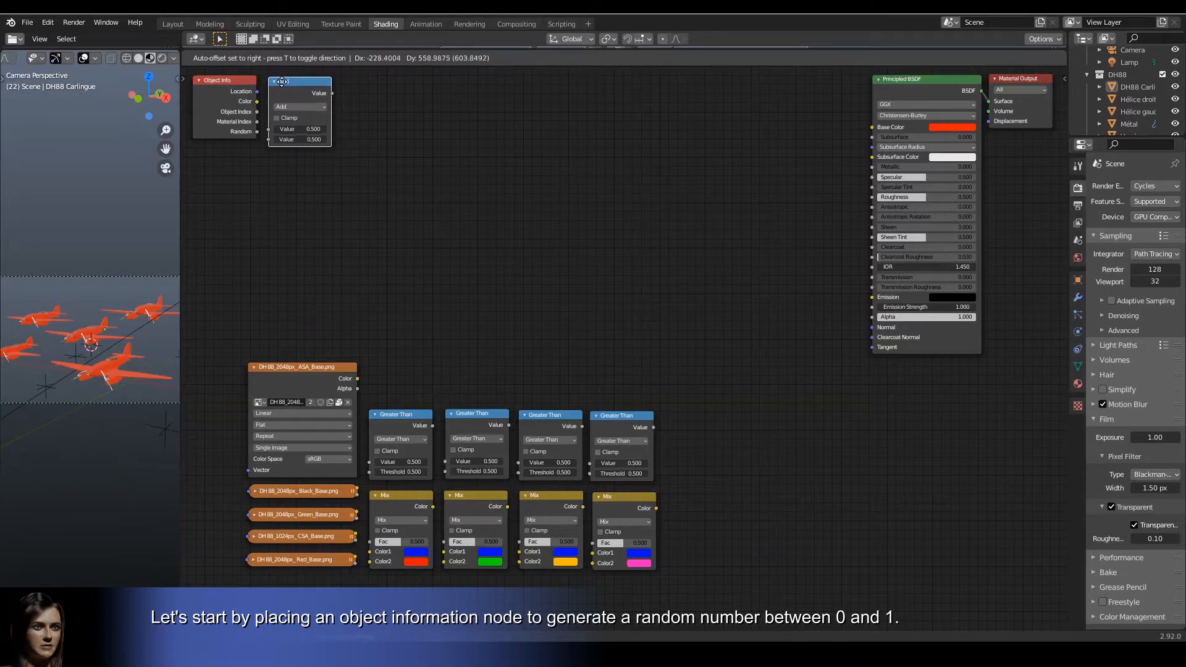
Place the Add math node beside Object Info, link Random to its first Value and set its second Value to 0
click(284, 79)
click(259, 130)
drag(255, 132, 270, 127)
click(302, 137)
text(0)
key(Return)
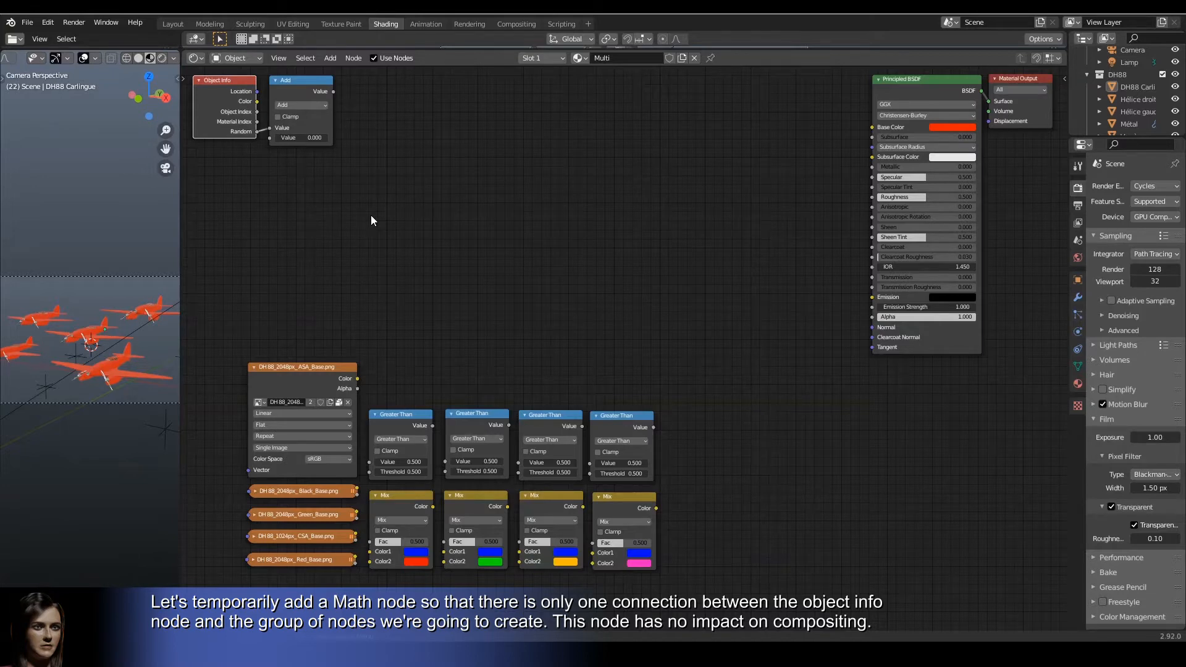
Link a Greater Than node with threshold 0.2 after Add and let it drive the blue/red Mix node's Fac, with the mix feeding Base Color
click(399, 418)
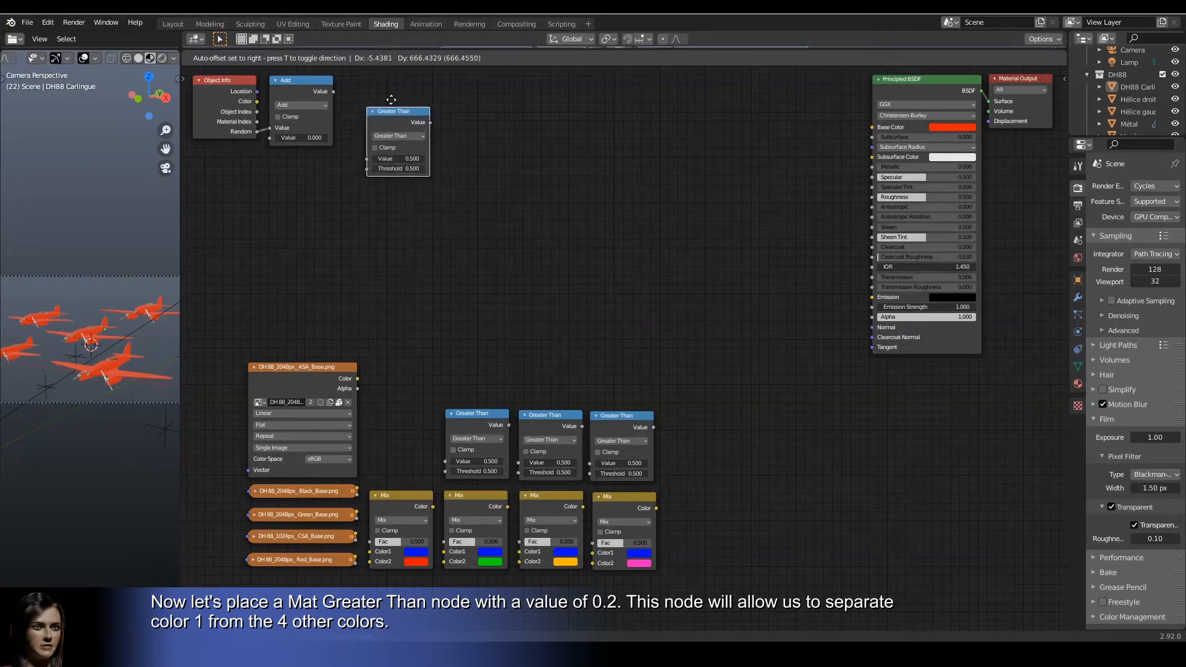
click(338, 94)
click(333, 92)
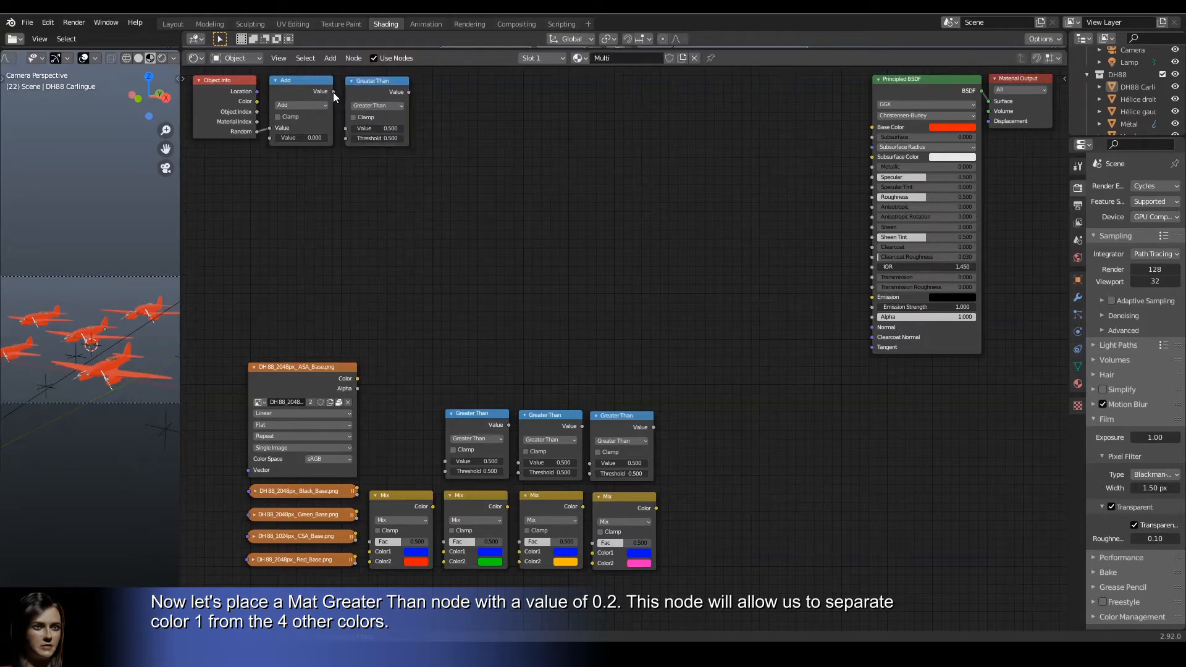
drag(332, 92, 348, 128)
click(378, 139)
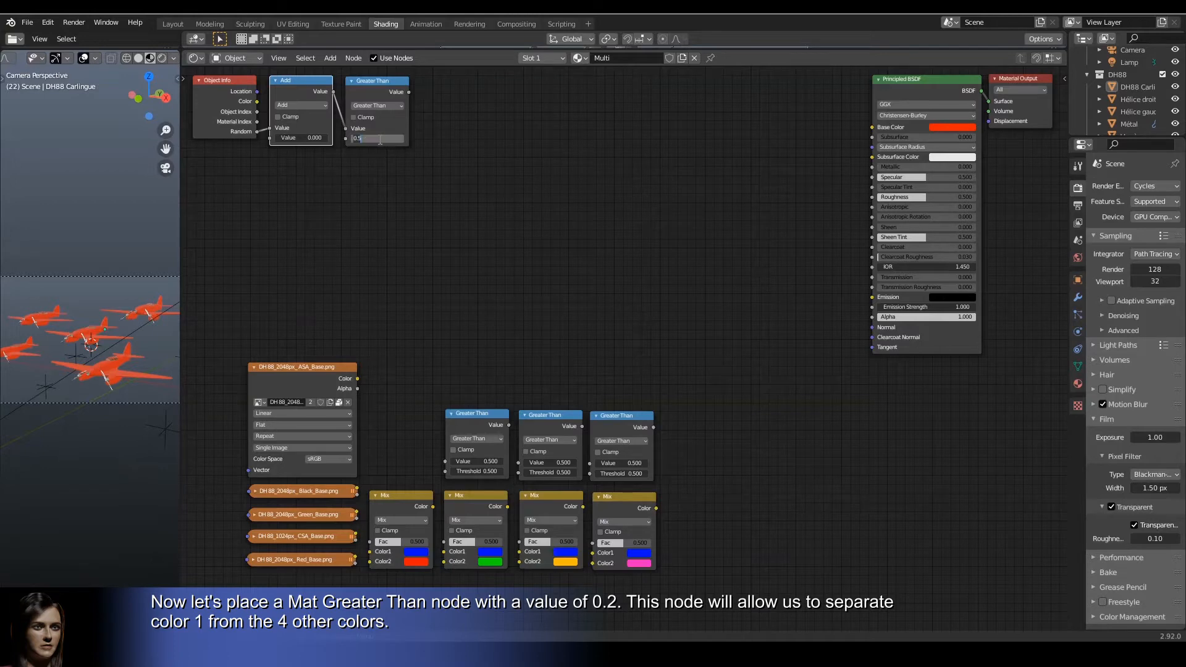
text(0.2)
key(Return)
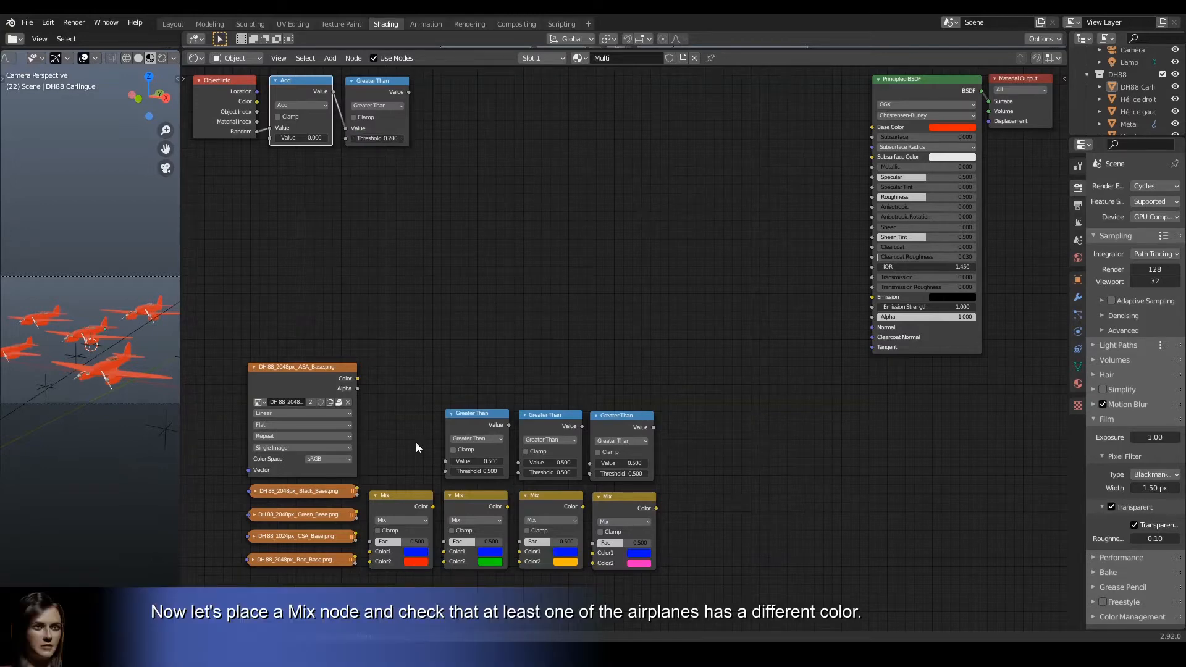
drag(396, 500, 445, 128)
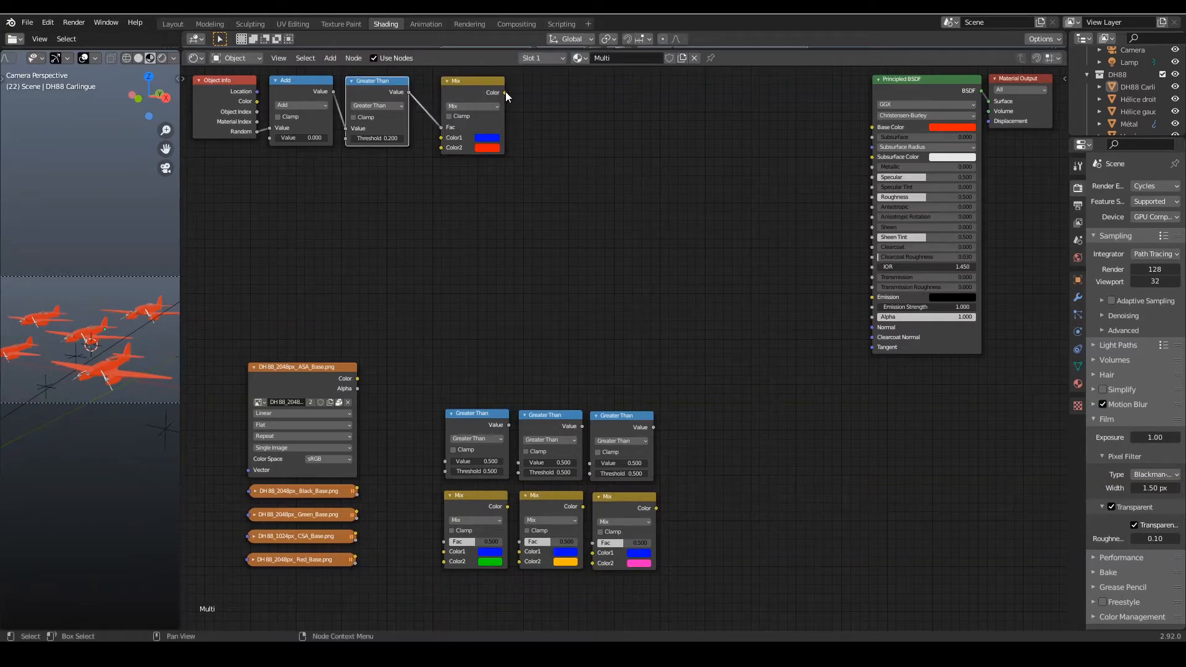
drag(504, 92, 872, 126)
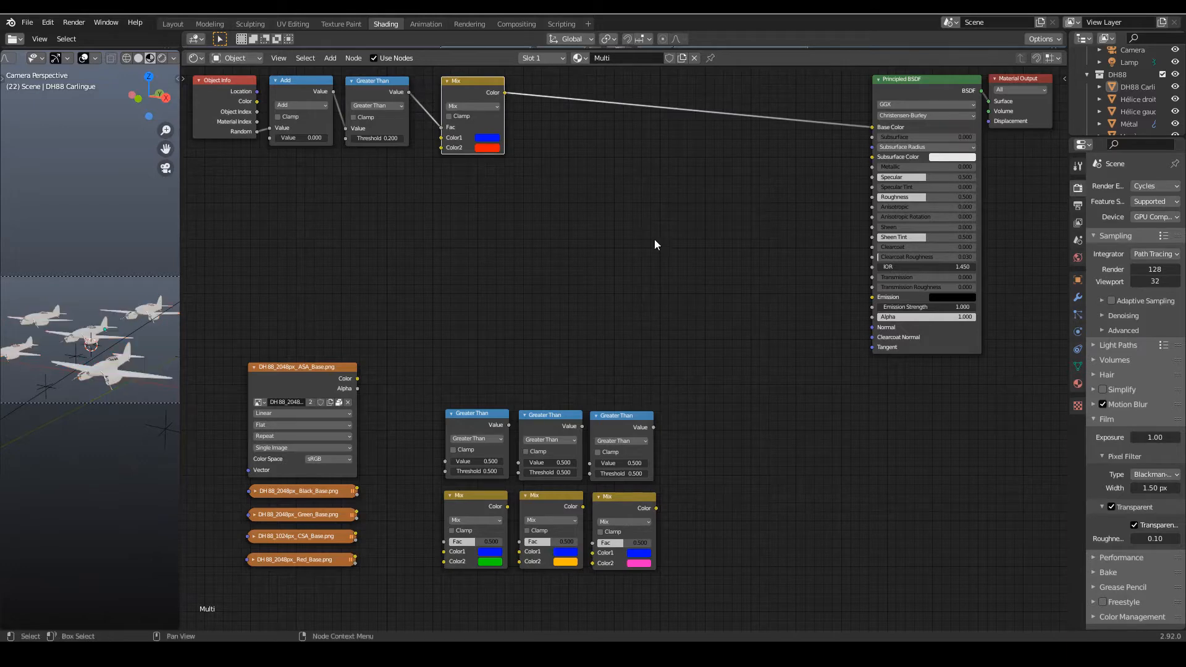
Add a second Greater Than branch with threshold 0.4 from Add, driving the Fac of the green Mix node inserted before Base Color
drag(475, 415, 376, 163)
drag(334, 91, 348, 209)
drag(465, 492, 561, 105)
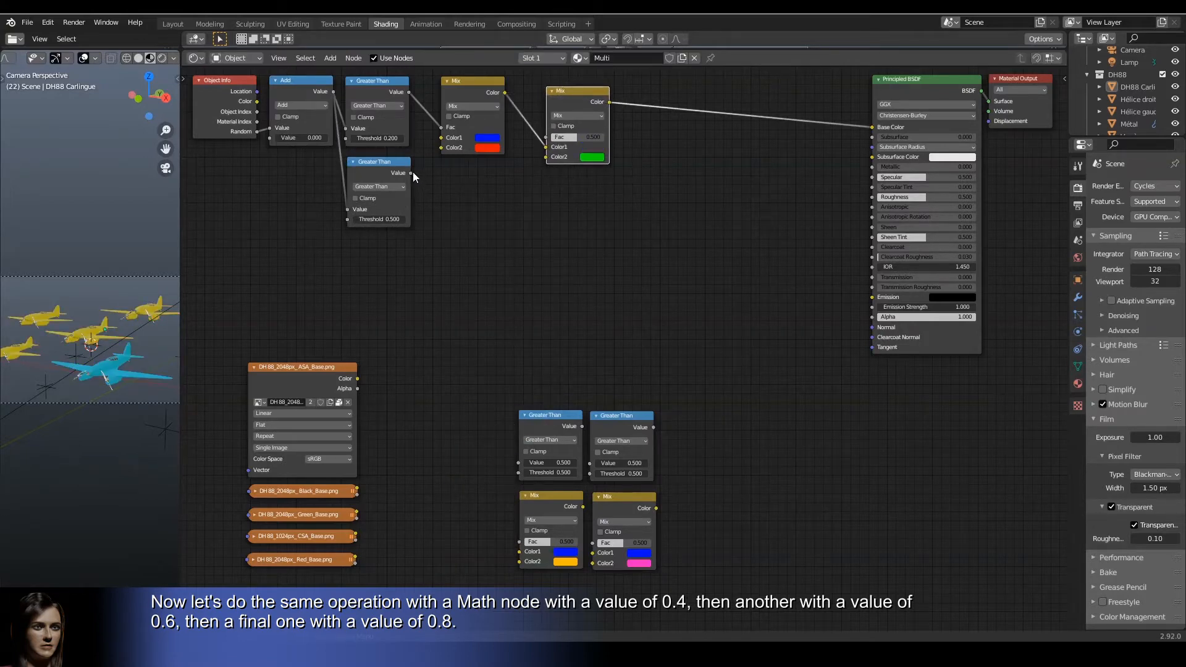
drag(411, 173, 546, 137)
click(389, 220)
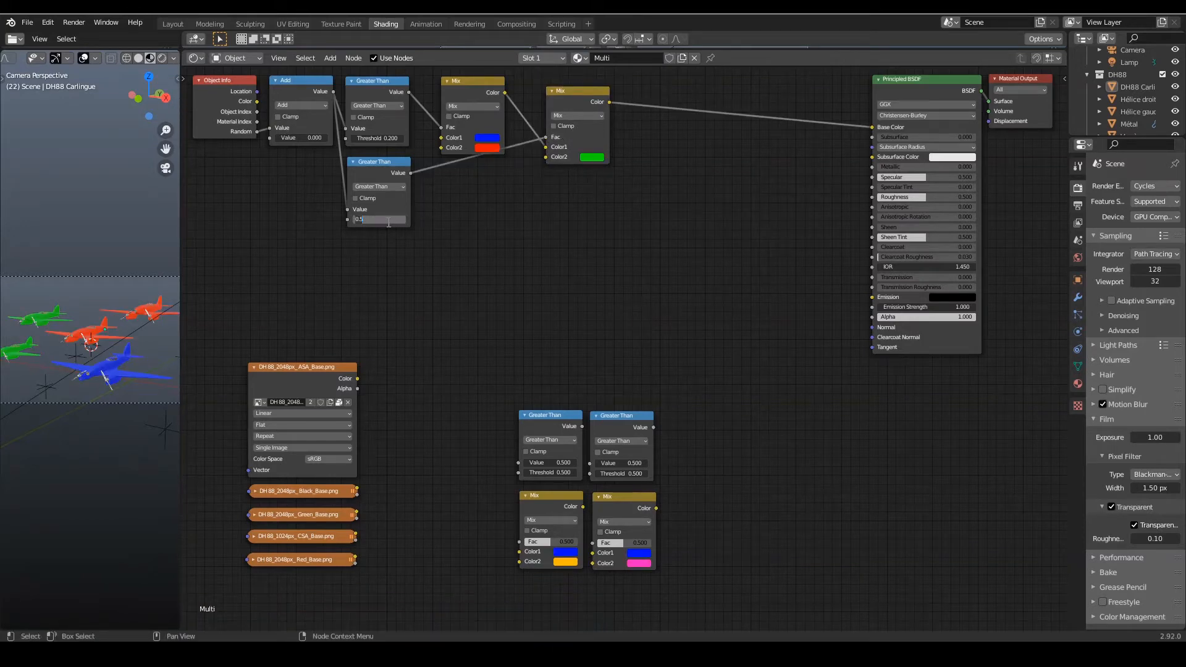
key(BackSpace)
text(4)
key(Return)
Add a third Greater Than branch with threshold 0.6 from Add, driving the Fac of the orange Mix node inserted after the green one
drag(538, 418, 367, 241)
click(332, 102)
drag(334, 93, 350, 288)
click(388, 297)
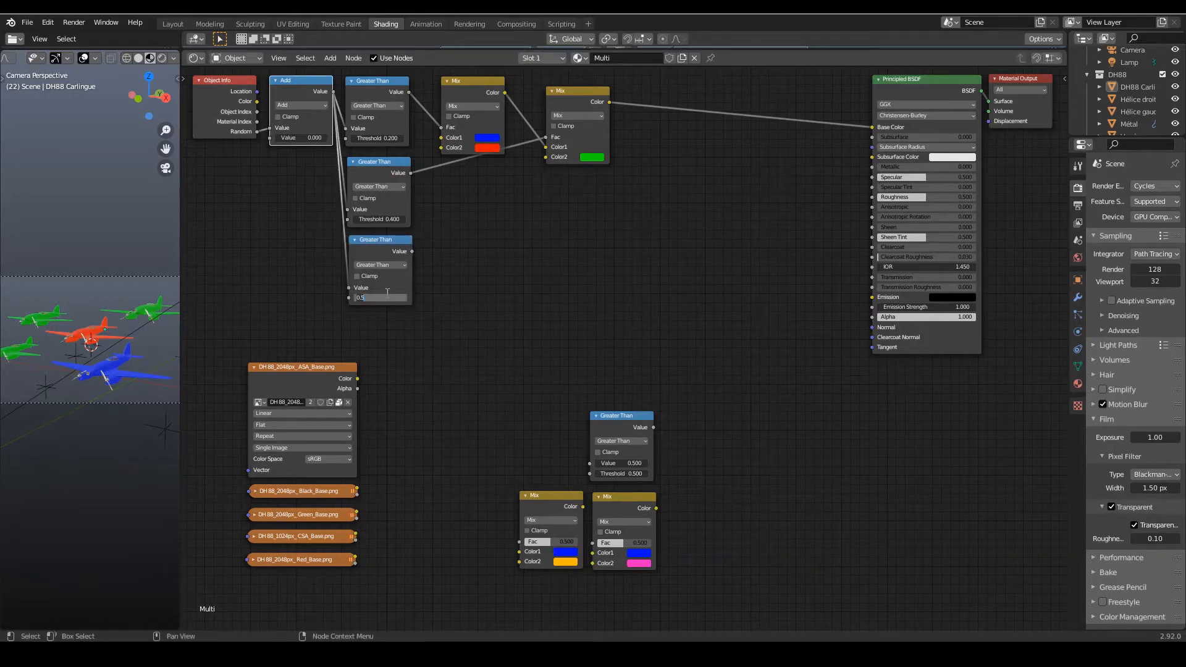
text(0.6)
drag(531, 499, 657, 99)
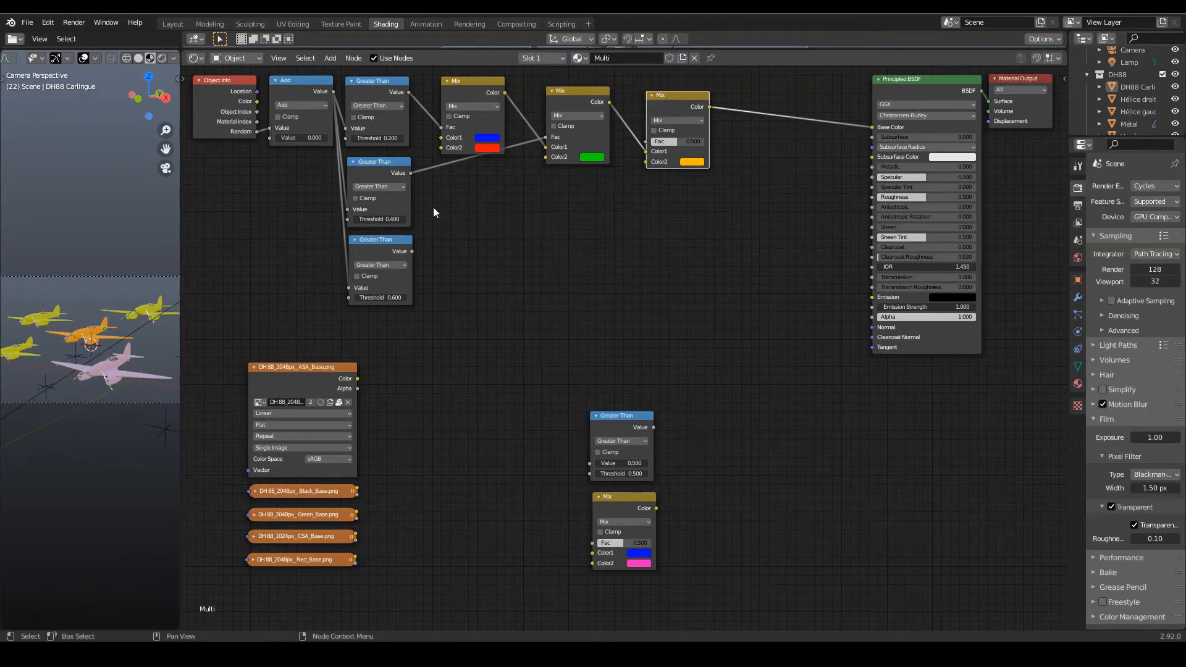
drag(412, 251, 647, 147)
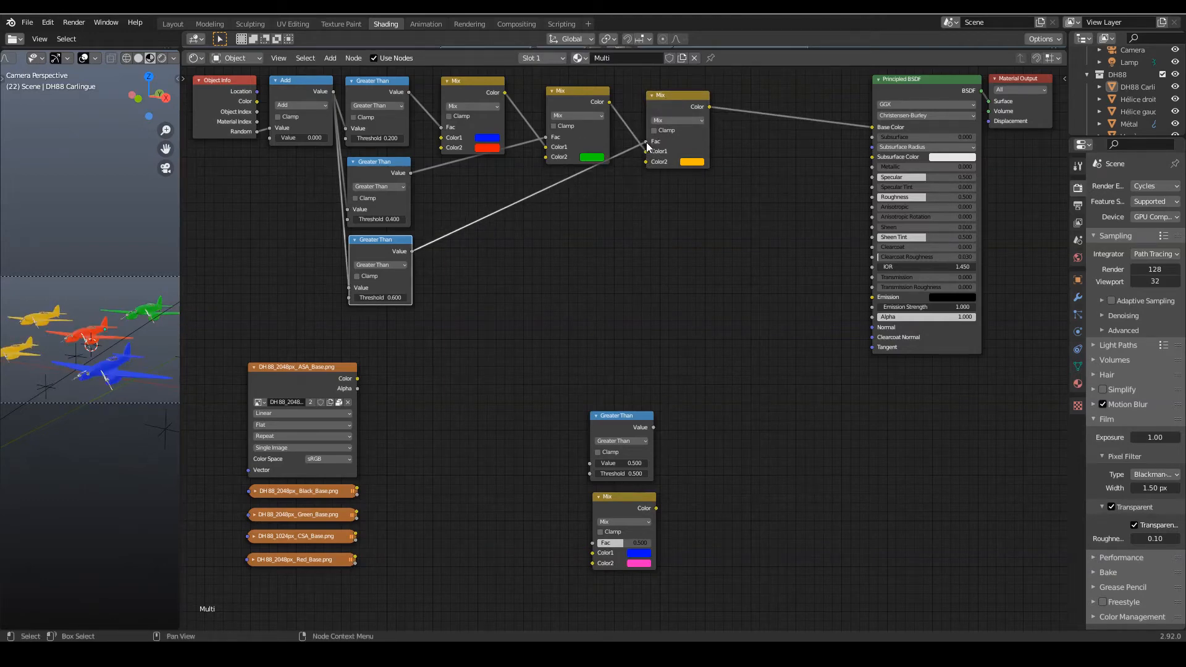
Add a fourth Greater Than branch with threshold 0.8 from Add, driving the Fac of the pink Mix node inserted after the orange one
drag(629, 414, 405, 321)
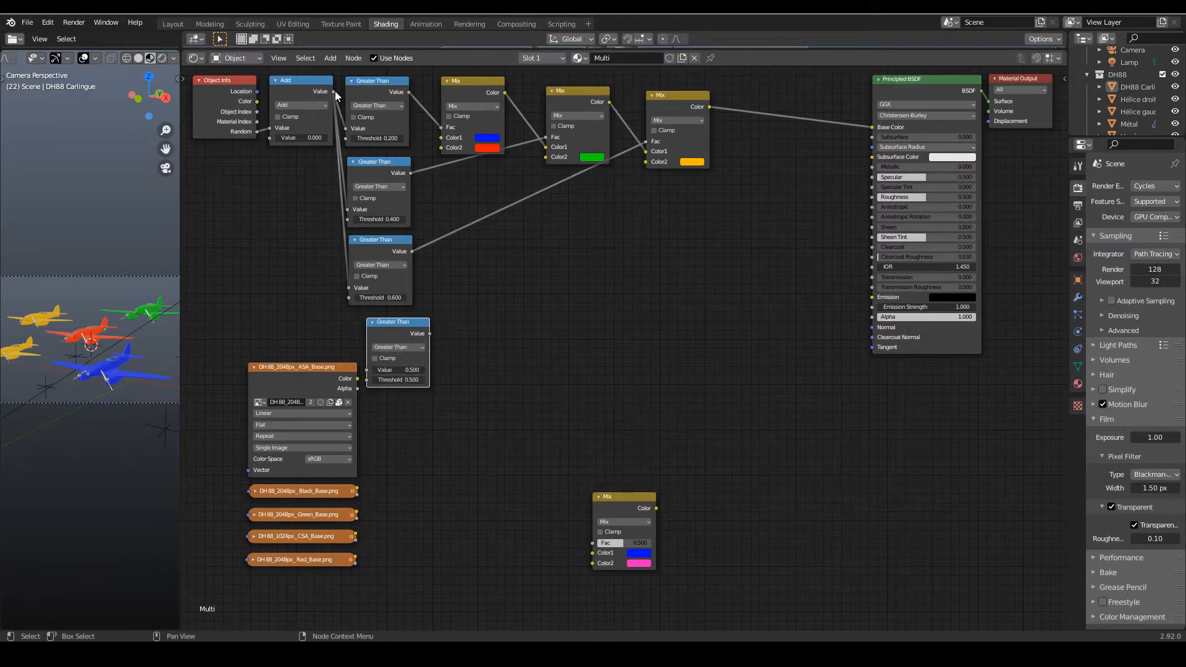
drag(336, 91, 370, 369)
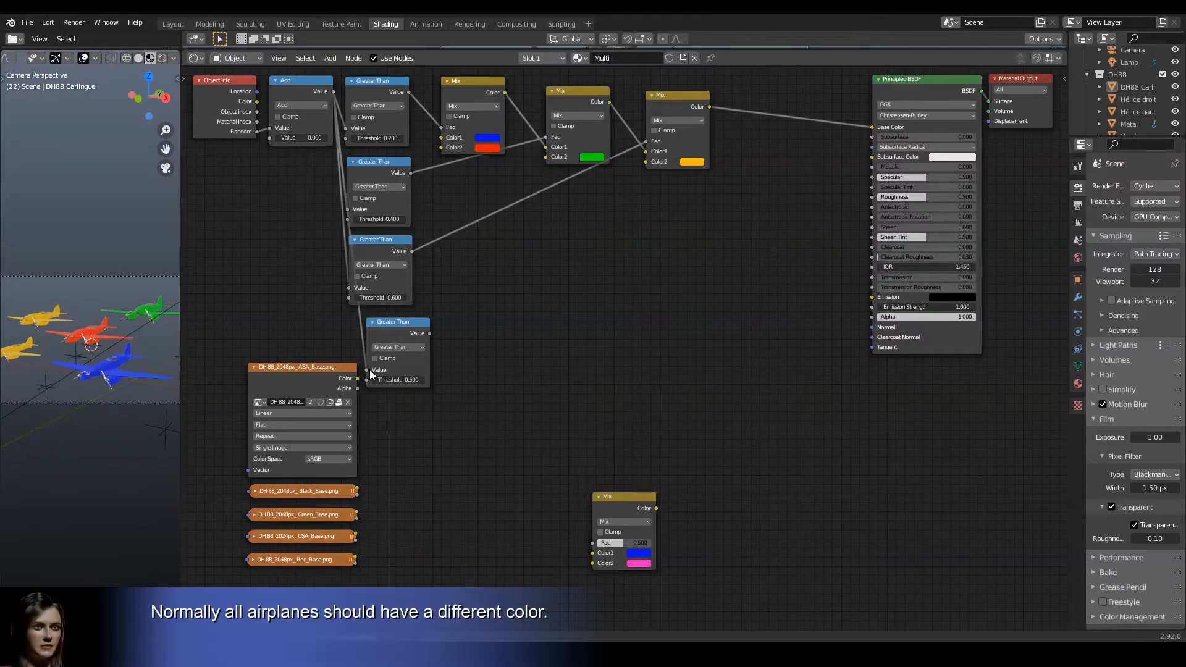
click(401, 380)
text(0)
drag(612, 501, 766, 108)
drag(430, 333, 759, 146)
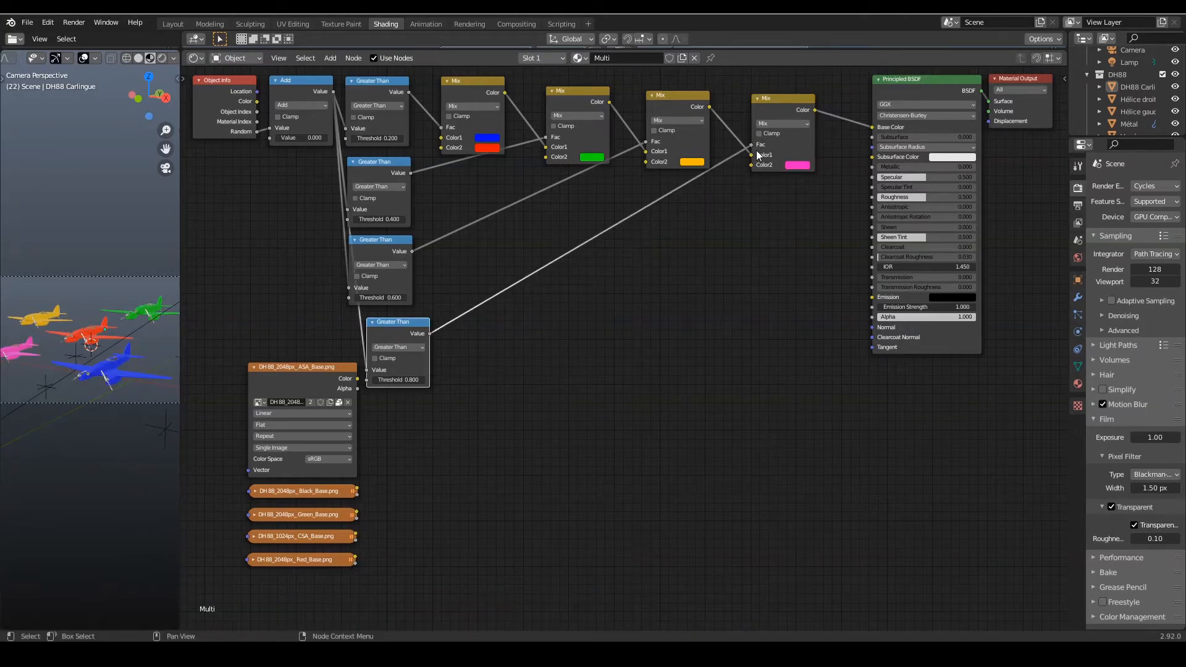
Move the ASA and Black base textures under Object Info and link them to Color1 and Color2 of the first Mix node
middle_drag(597, 291, 681, 298)
drag(386, 374, 303, 168)
drag(369, 197, 538, 149)
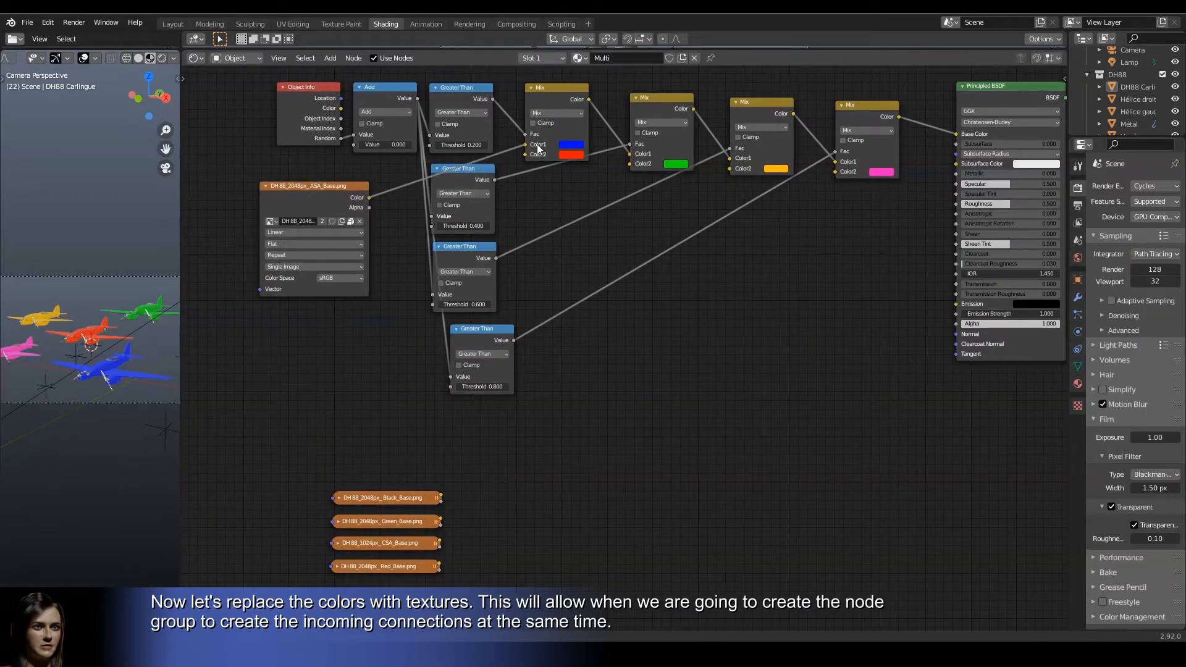
drag(398, 498, 533, 157)
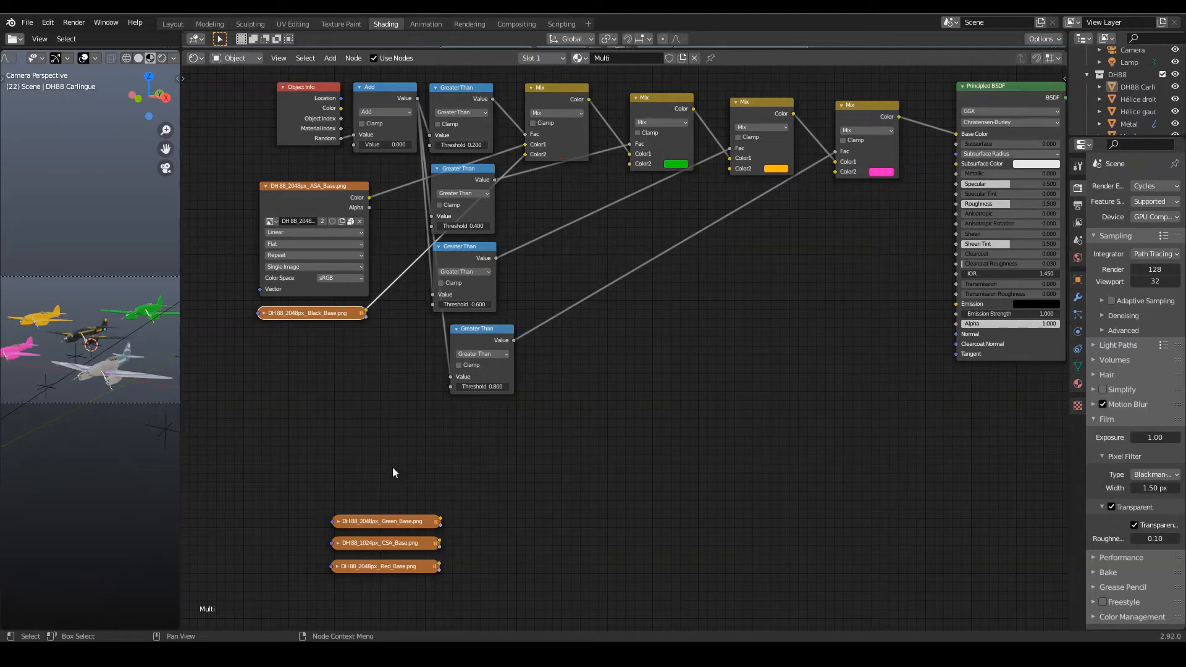
Stack the Green, CSA and Red base textures below and link them to Color2 of the second, third and fourth Mix nodes
drag(368, 522, 295, 339)
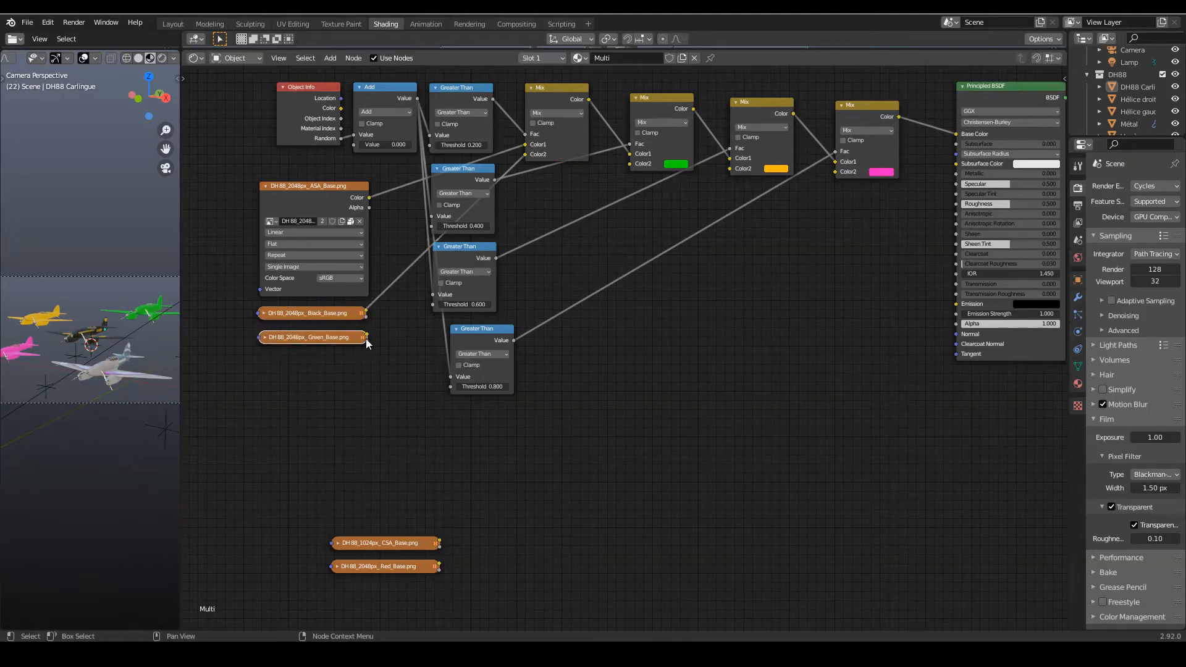
drag(366, 337, 632, 165)
drag(370, 538, 731, 169)
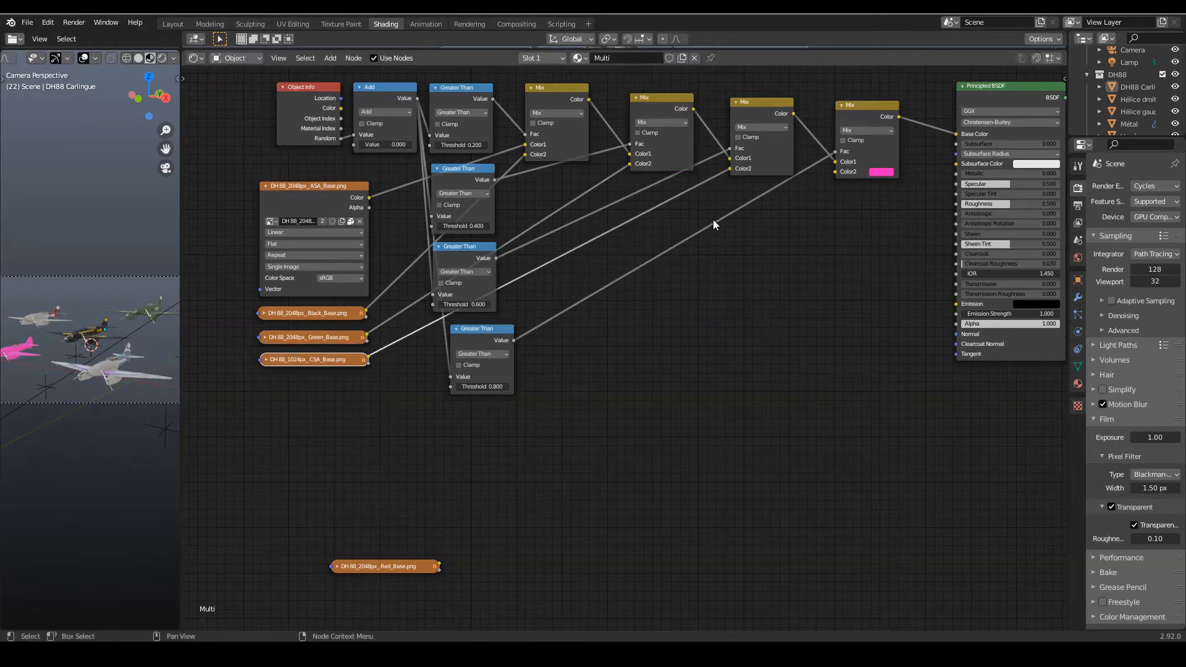
drag(436, 568, 832, 173)
Move the Object Info node and all five texture nodes away from the math and Mix nodes
scroll(824, 232, down, 1)
middle_drag(825, 232, 764, 289)
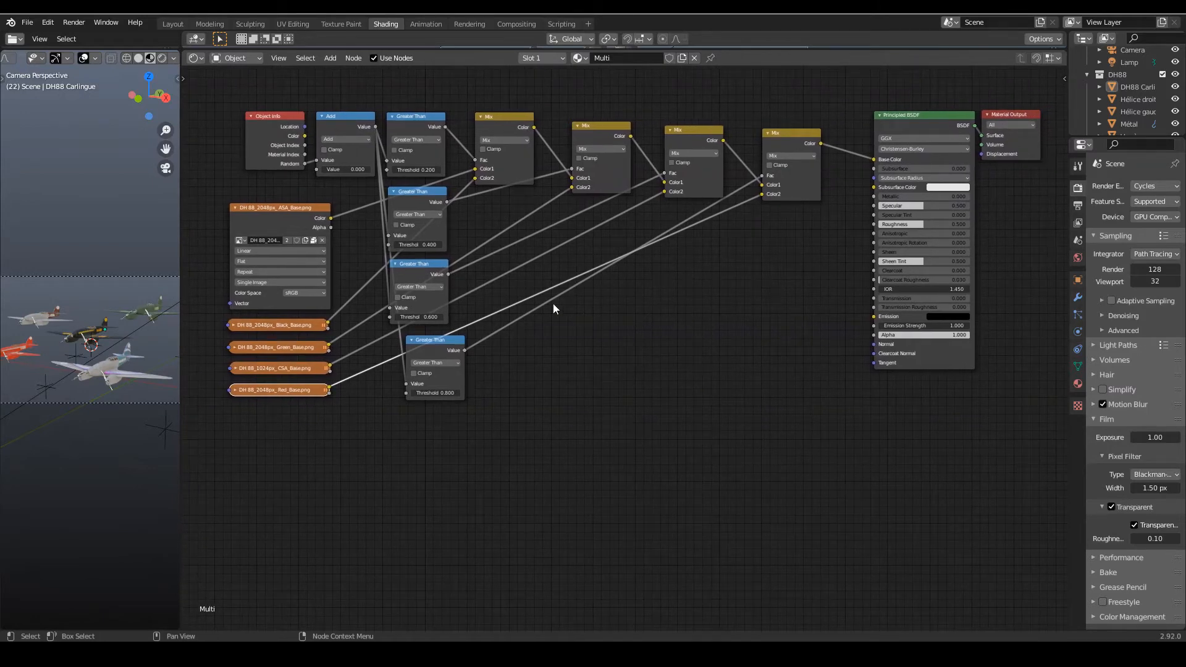
drag(210, 94, 278, 431)
key(g)
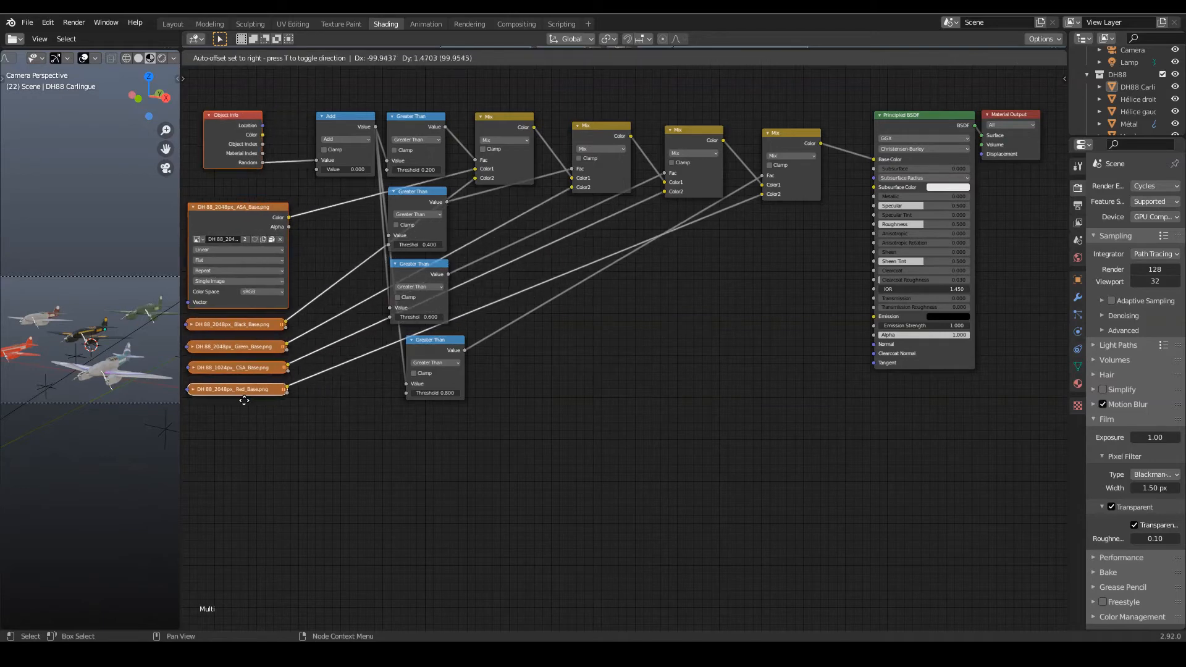
click(244, 401)
Combine the Add, Greater Than and Mix nodes into one node group and return to the main material tree
click(541, 436)
key(b)
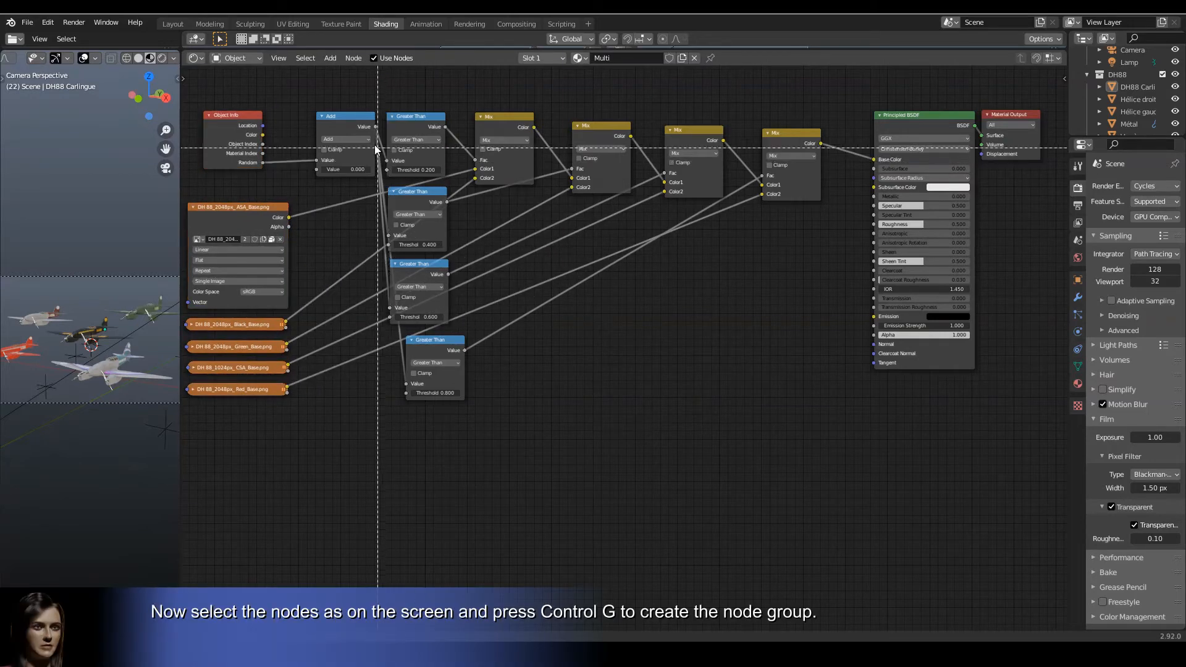
drag(309, 88, 840, 442)
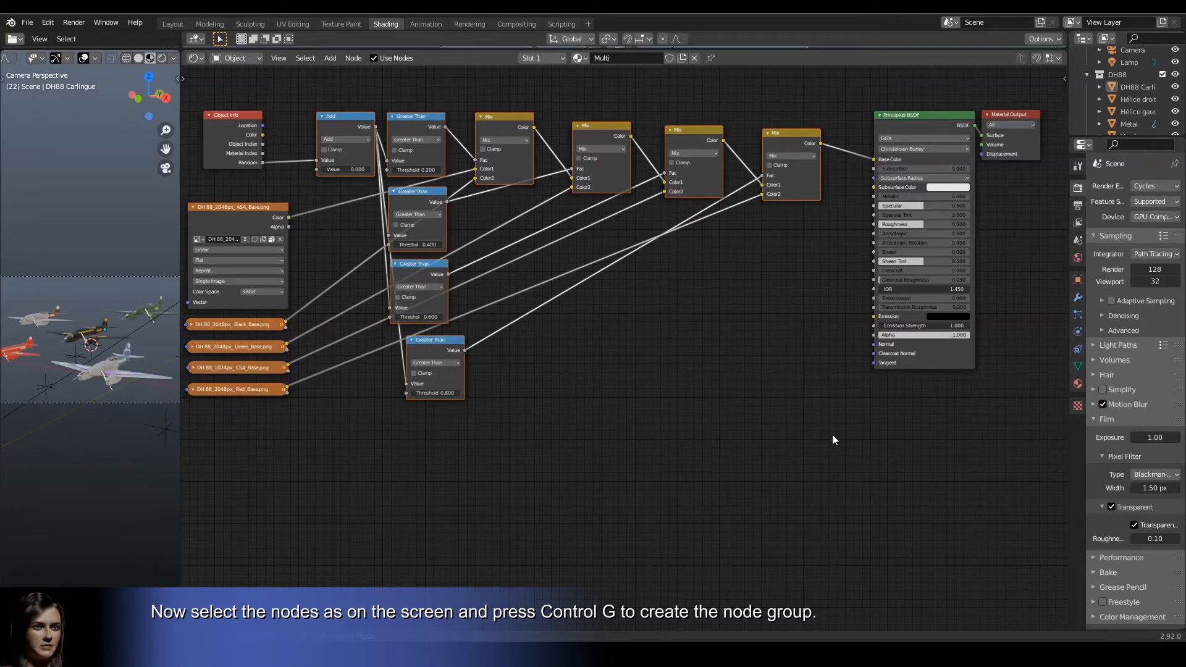
key(ctrl+g)
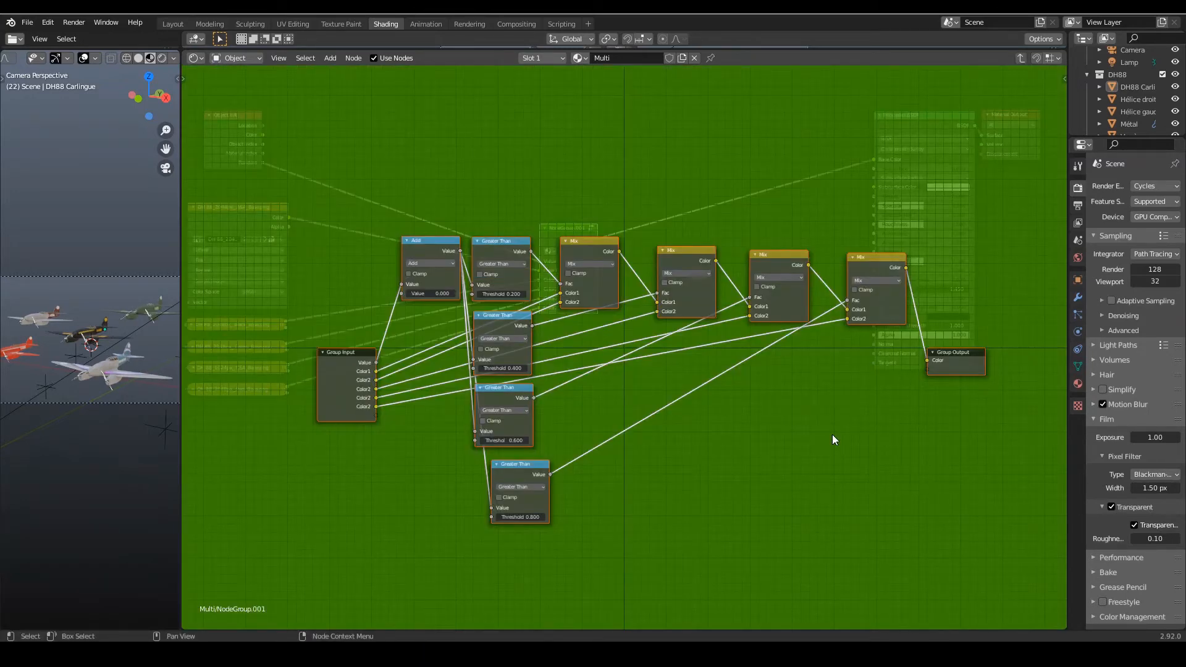
key(Tab)
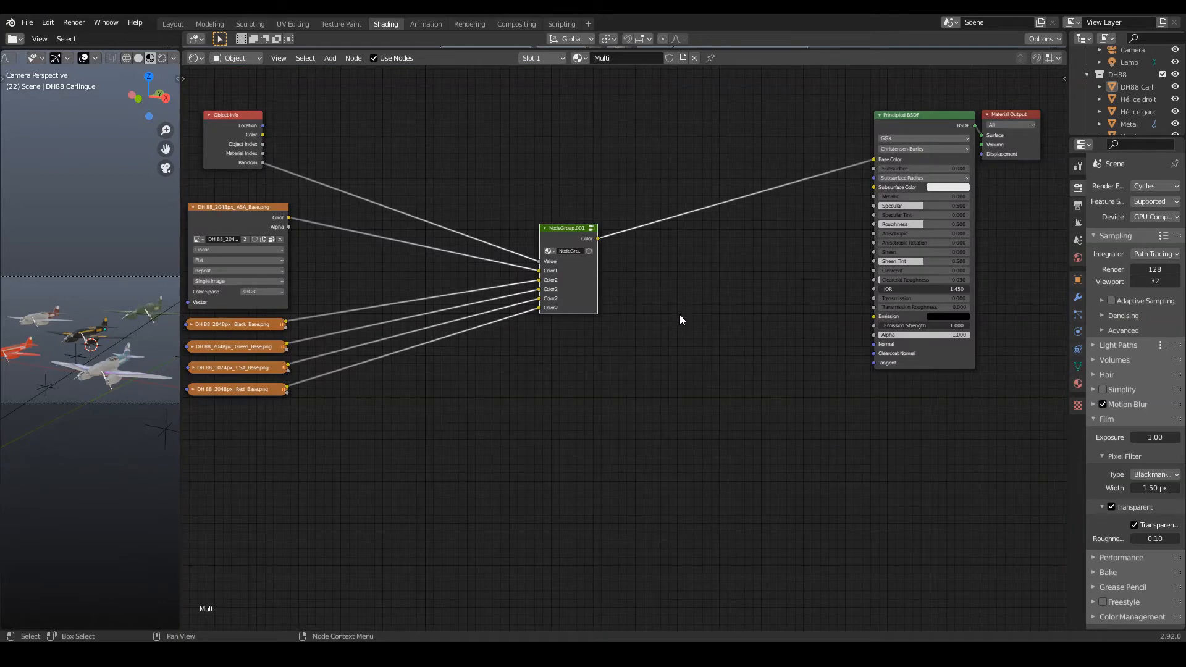
Duplicate the node group and place the copy in the free space below the original
key(shift+d)
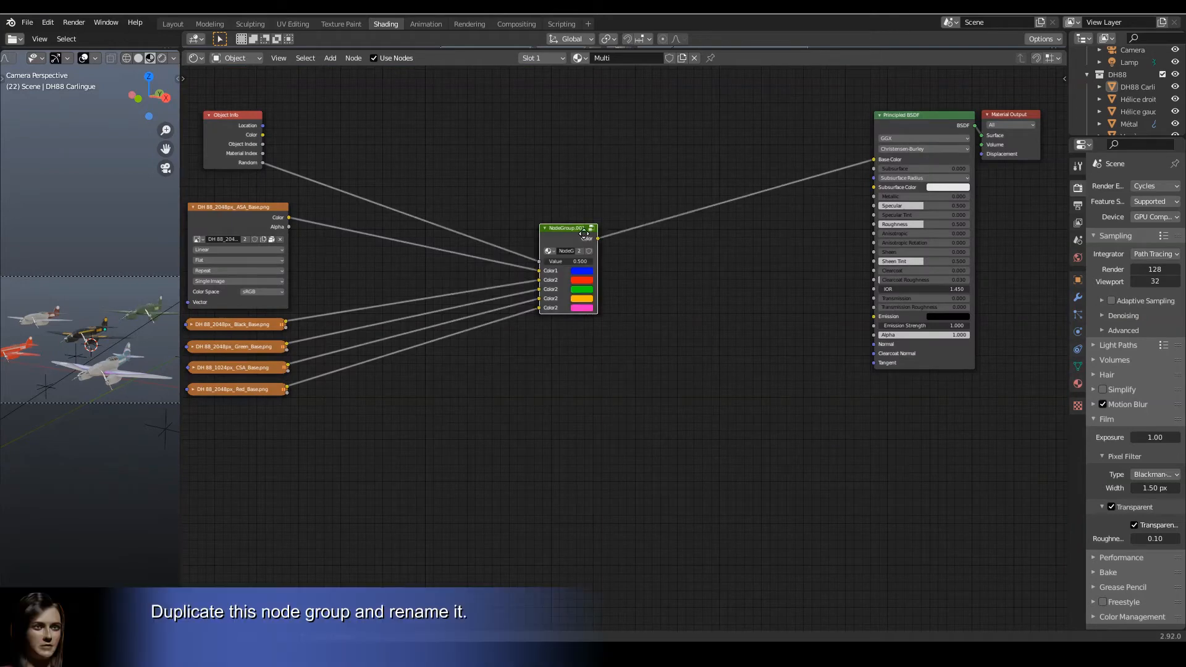
click(709, 306)
scroll(711, 309, up, 2)
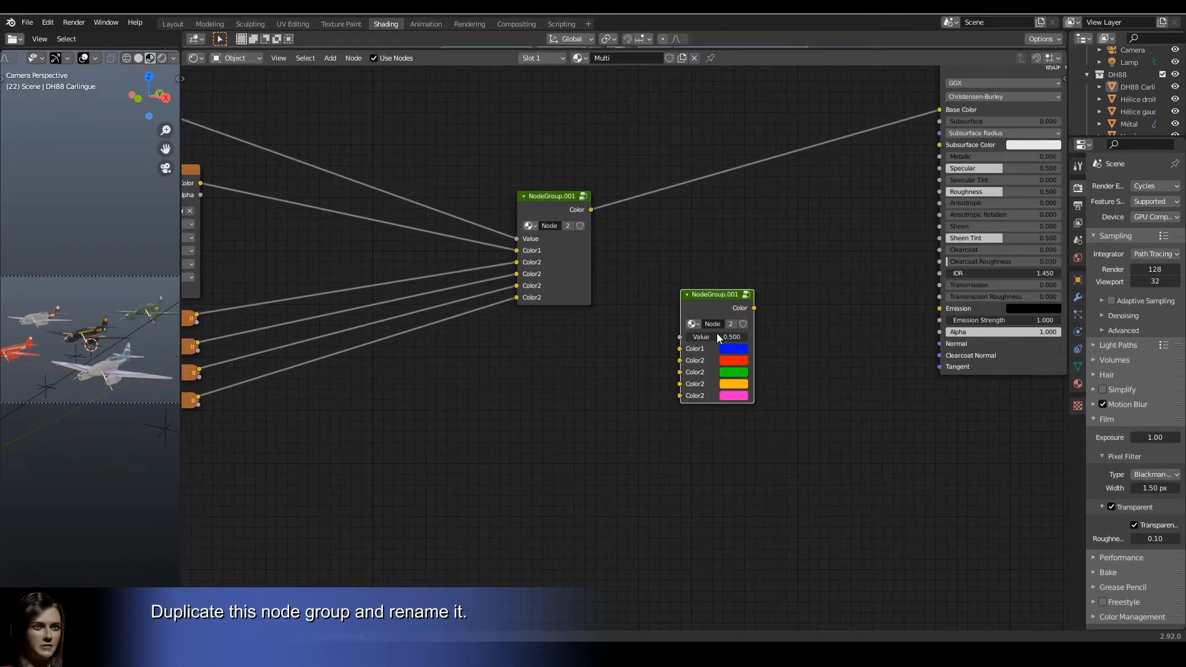
scroll(729, 297, up, 1)
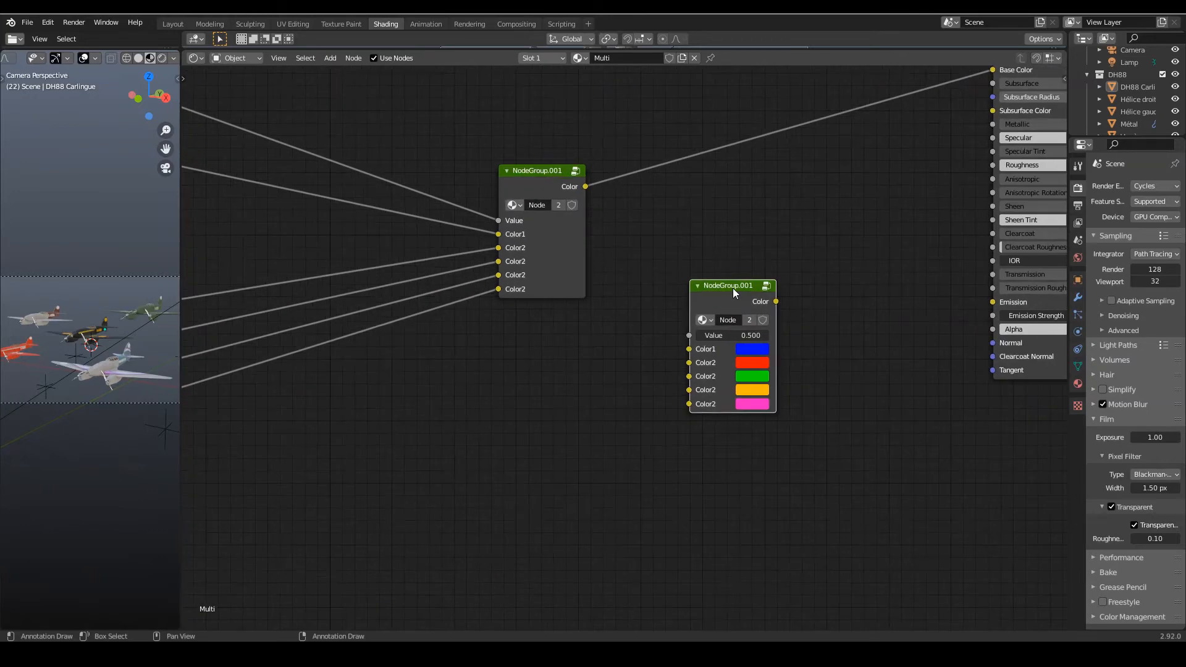
Set both the name and the label of the duplicated group node to "Texture multi"
key(n)
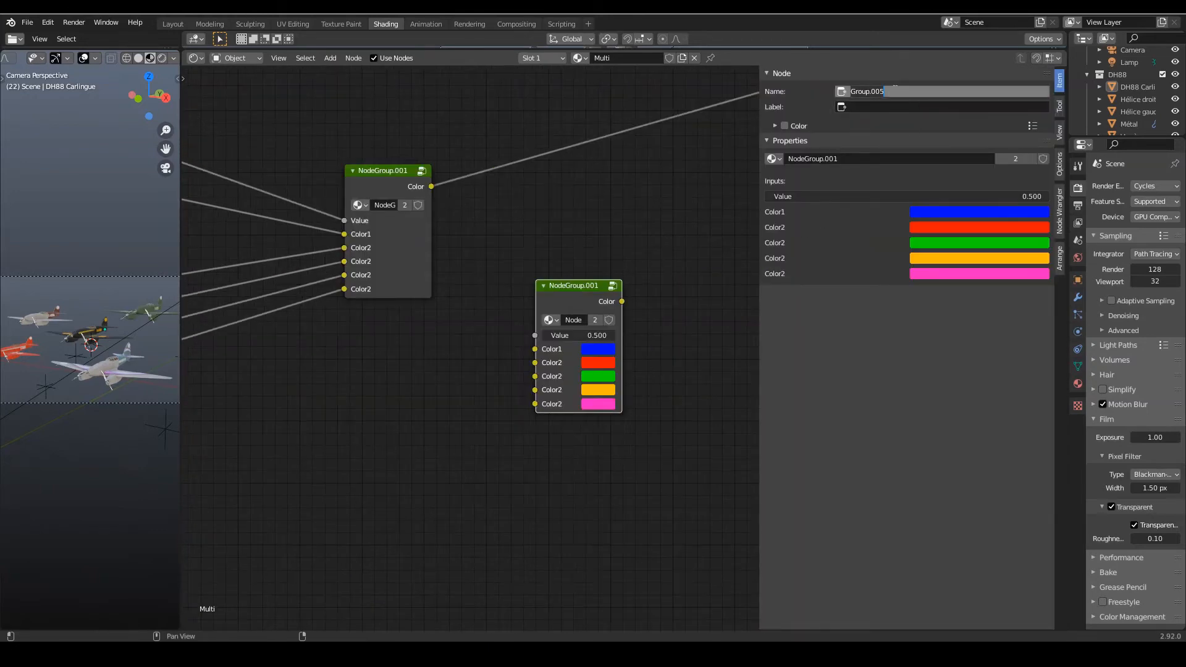
key(BackSpace)
text(Tex)
key(Return)
click(883, 107)
click(883, 107)
text(Texture multi)
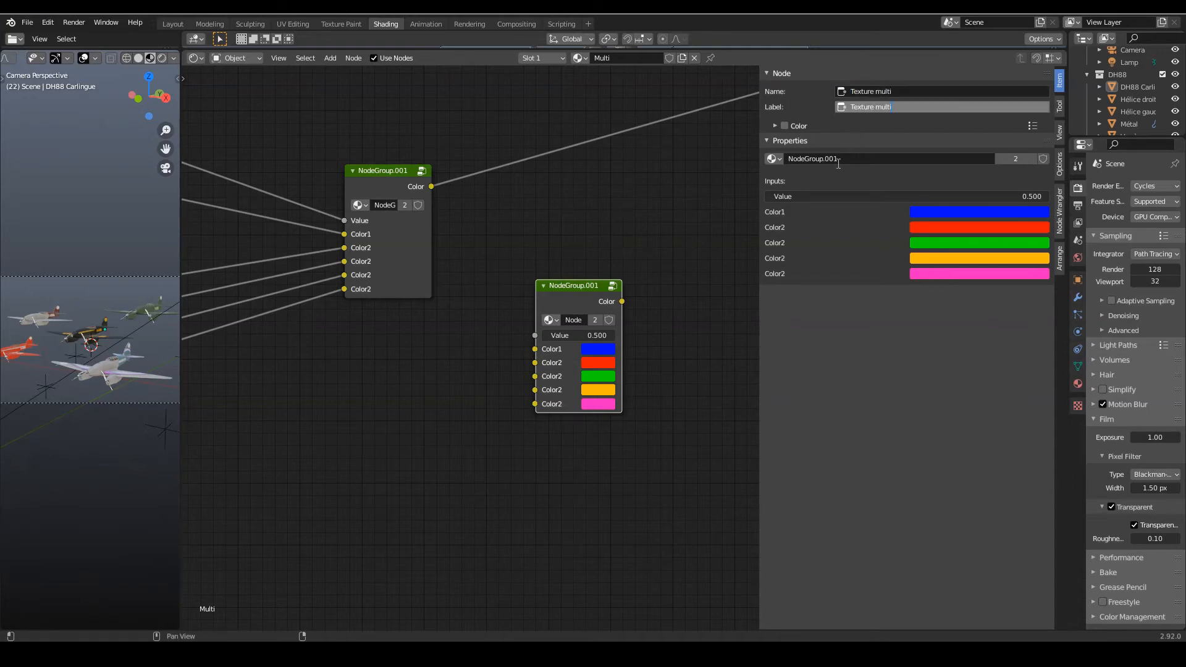
key(Return)
Rename the shared node group data-block "Texture multi" and hide the node properties
click(847, 162)
text(Texture multi)
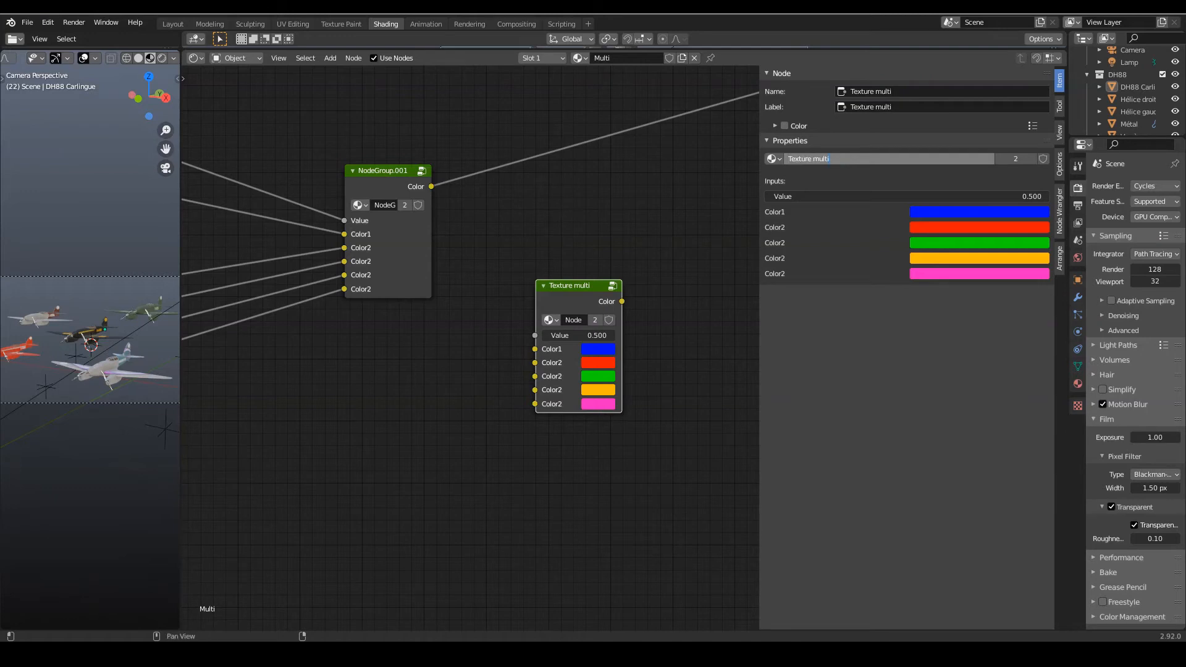
key(Return)
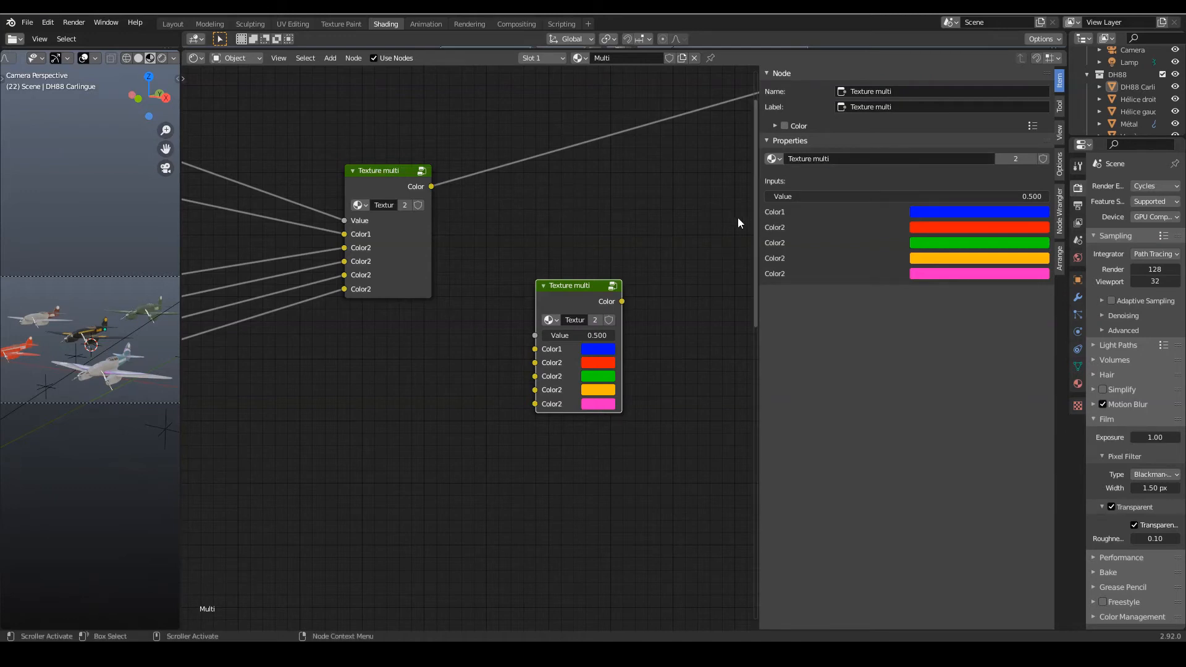
key(n)
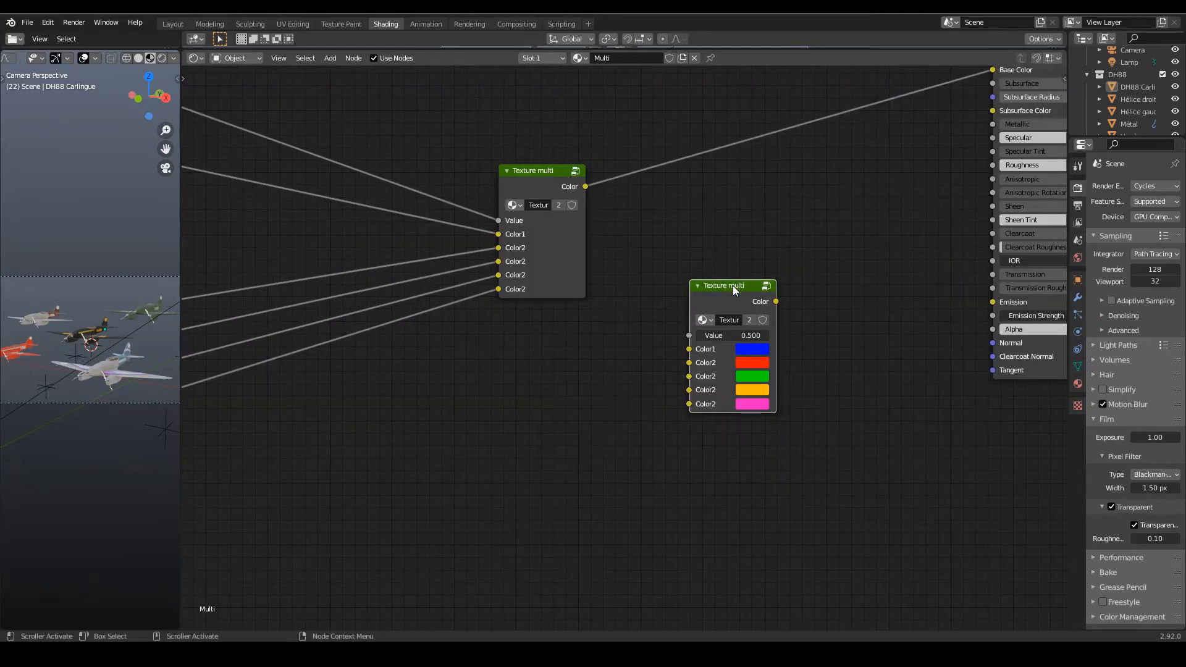
Remove the Add node inside the Texture multi group while keeping its links, and return to the main tree
key(Tab)
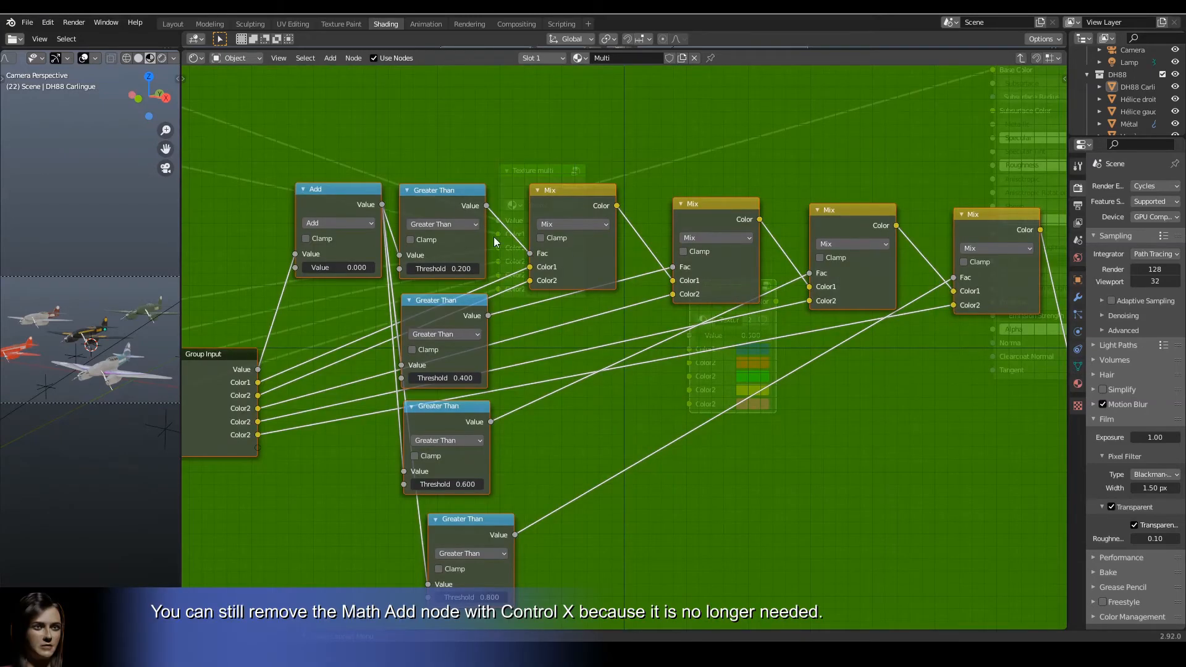
click(354, 188)
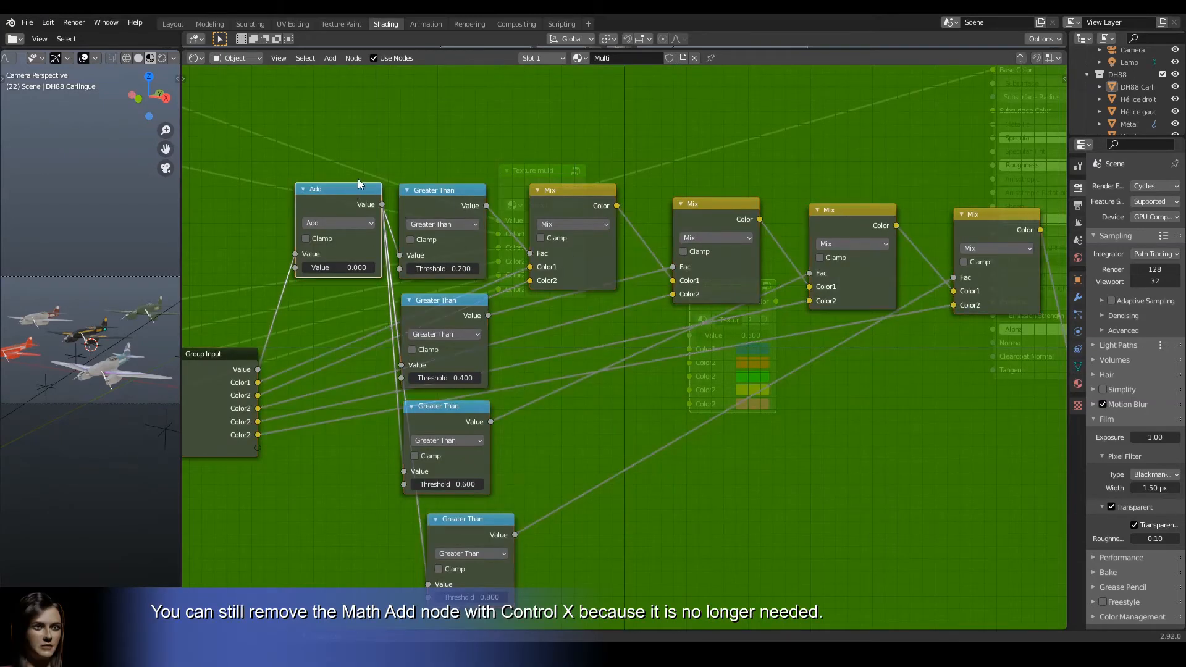
key(ctrl+x)
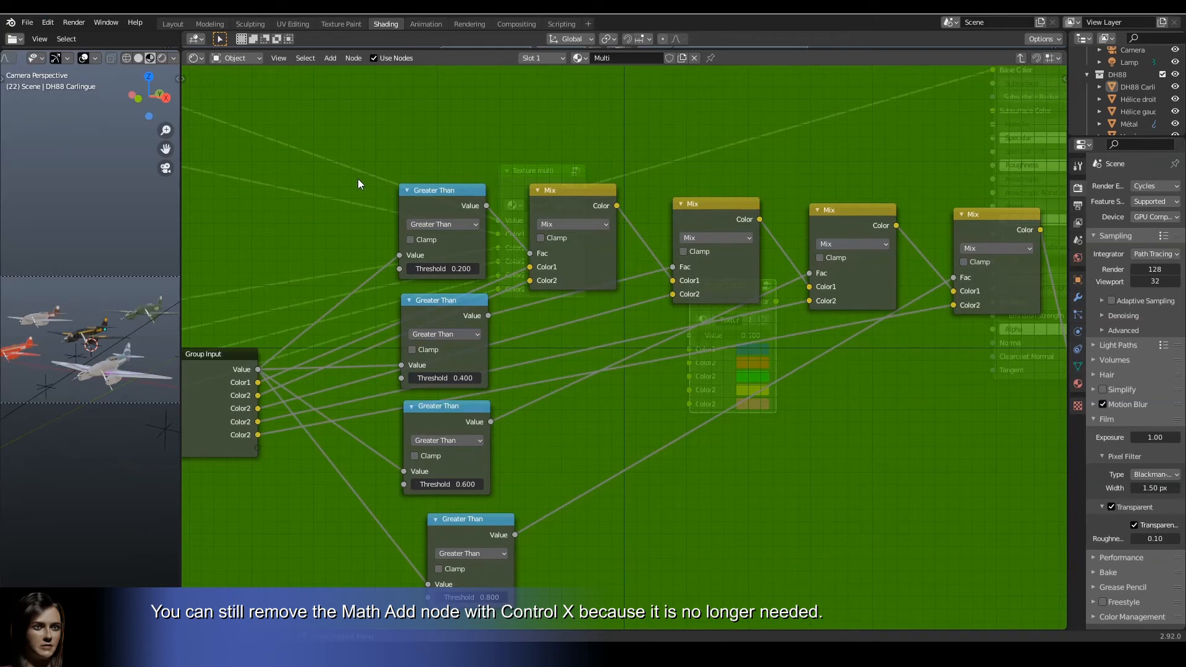
key(Tab)
middle_drag(586, 275, 467, 238)
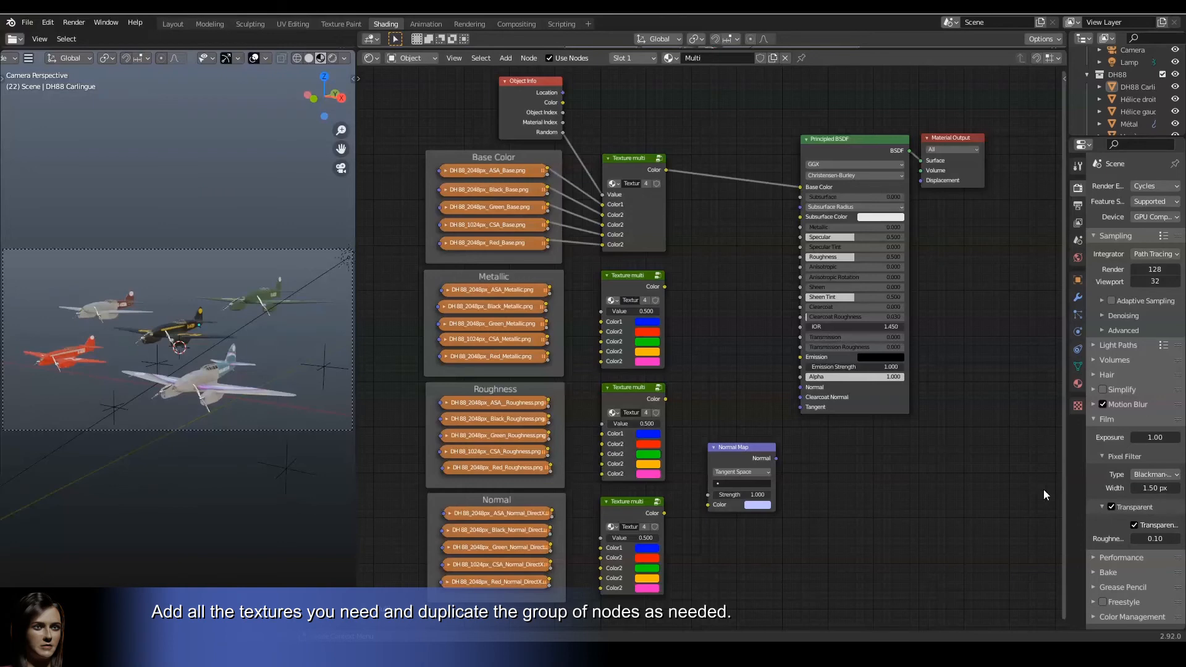
Feed Random and the matching textures into the Metallic and Roughness groups, linking their outputs to the Principled BSDF's Metallic and Roughness inputs
mouse_move(563, 132)
mouse_down()
mouse_move(609, 345)
mouse_move(547, 333)
mouse_move(602, 352)
mouse_up()
drag(548, 354, 601, 362)
mouse_move(665, 287)
mouse_down()
mouse_move(813, 253)
mouse_move(803, 228)
mouse_up()
drag(561, 132, 602, 474)
drag(665, 399, 804, 257)
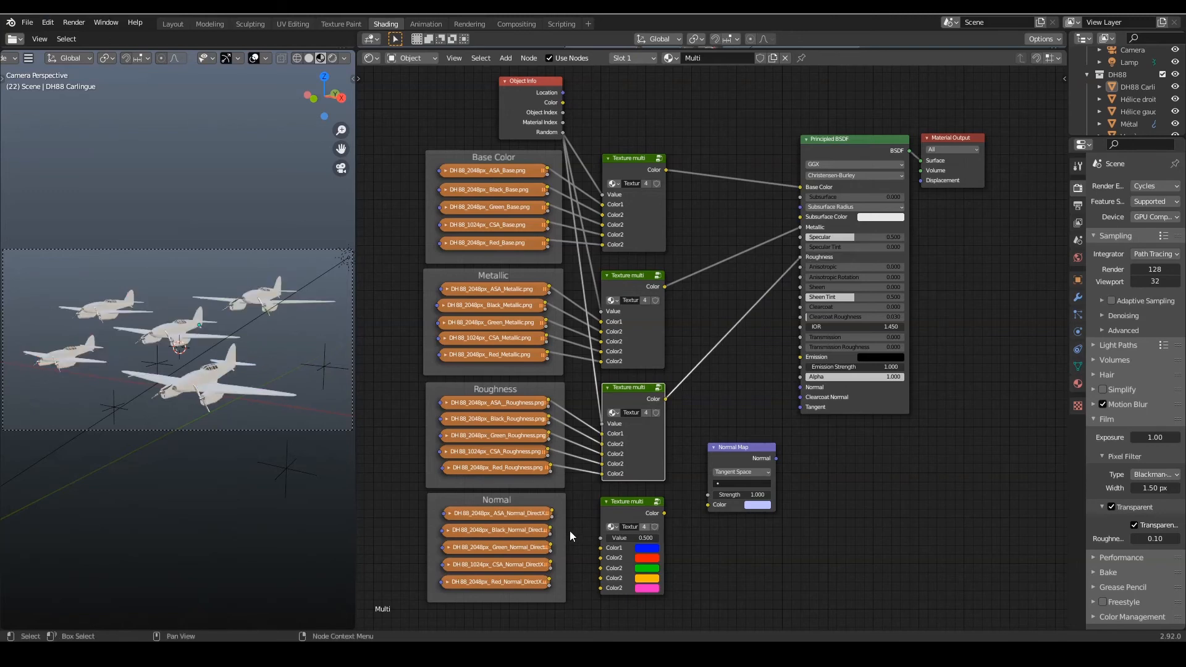
Feed Random and the Normal textures into the last group and route its output through Normal Map to the Principled BSDF's Normal input
drag(565, 132, 600, 588)
drag(665, 513, 709, 505)
drag(776, 459, 800, 388)
Render the current frame of the five airplanes
key(F12)
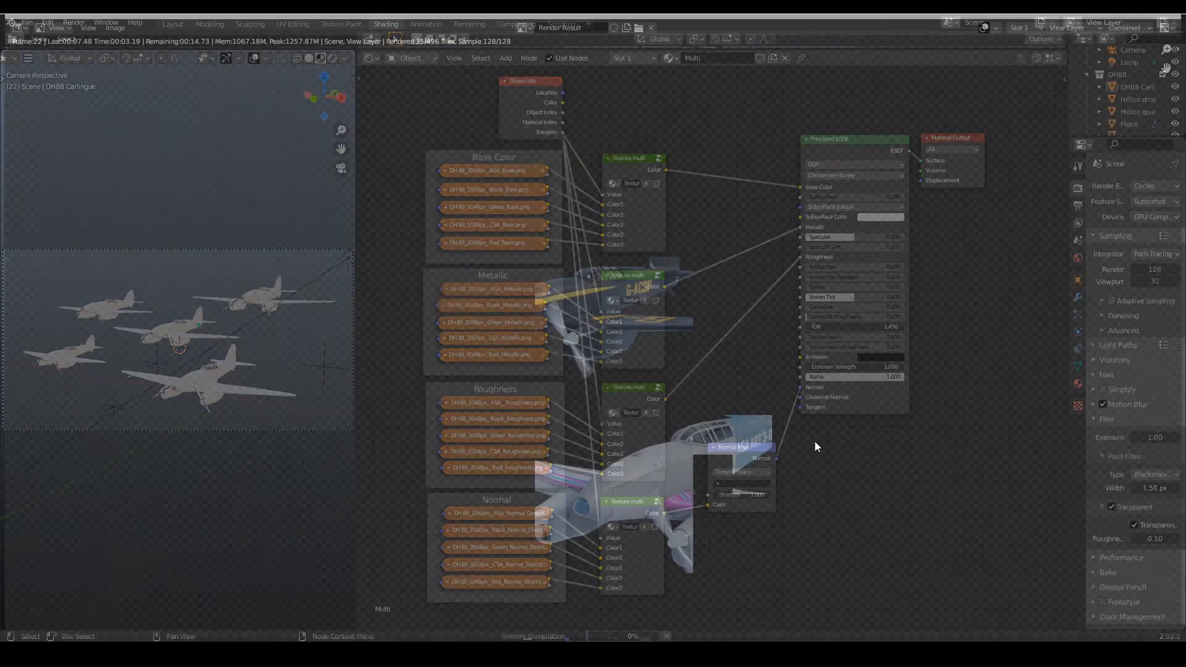